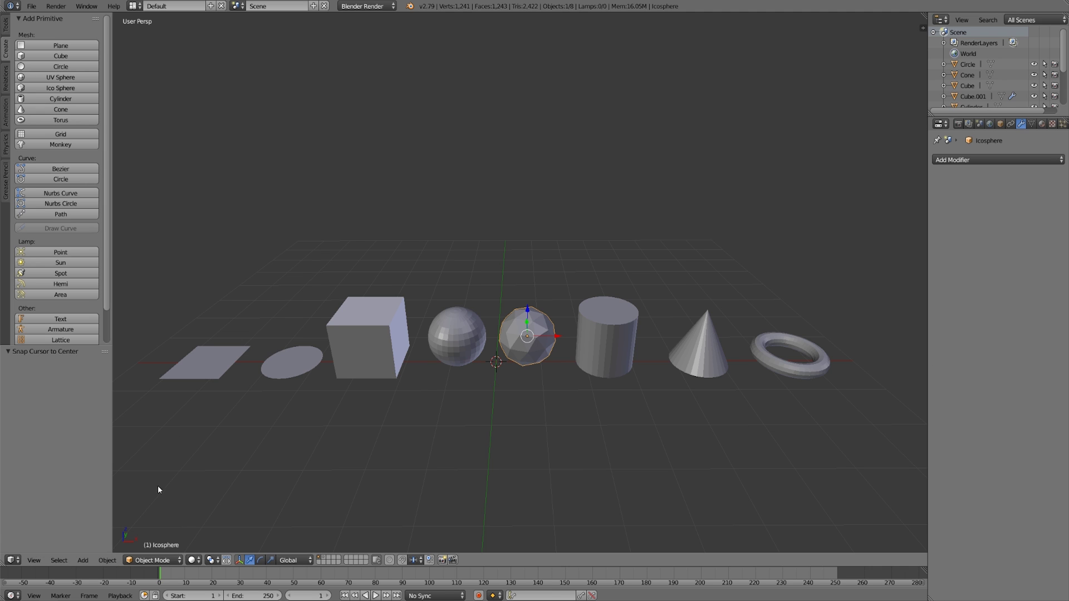
# Zoom in on the primitives around the ico sphere, then show the layer with the two heads.
pyautogui.click(85, 564)
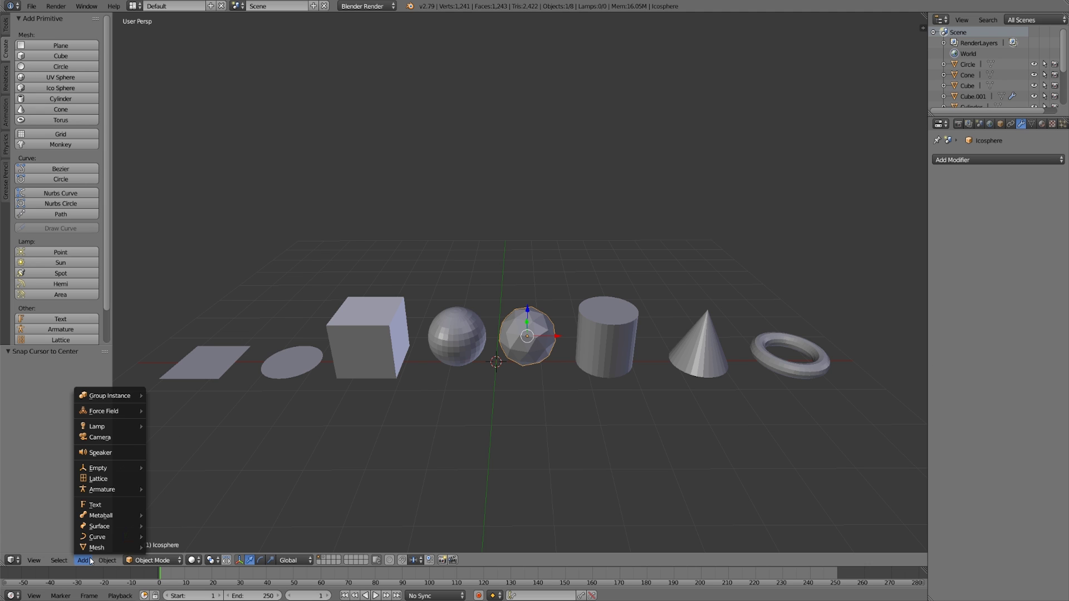
pyautogui.moveTo(104, 550)
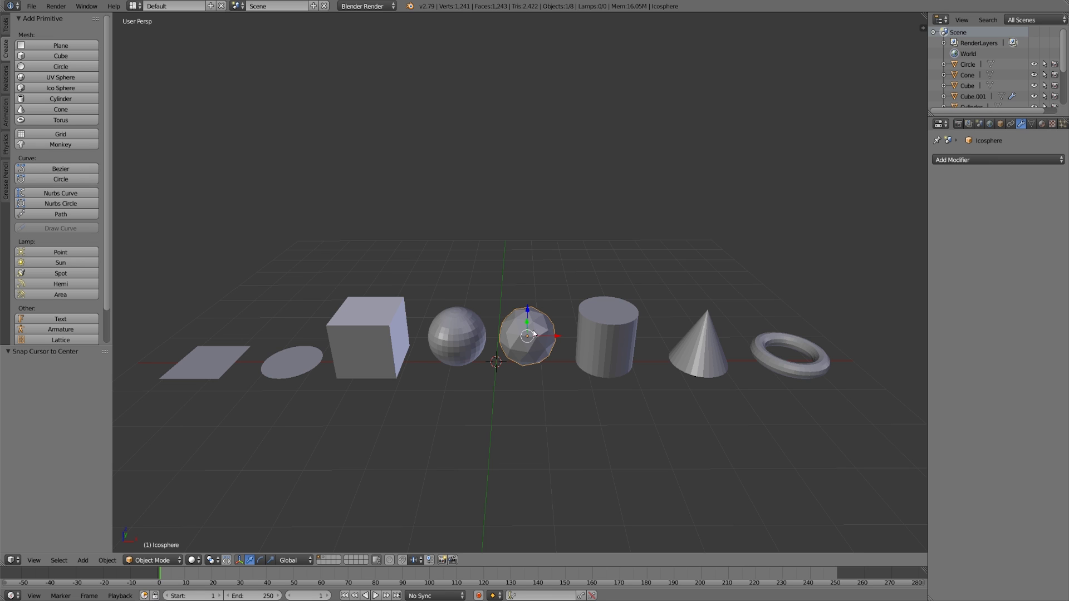
pyautogui.scroll(3, 528, 341)
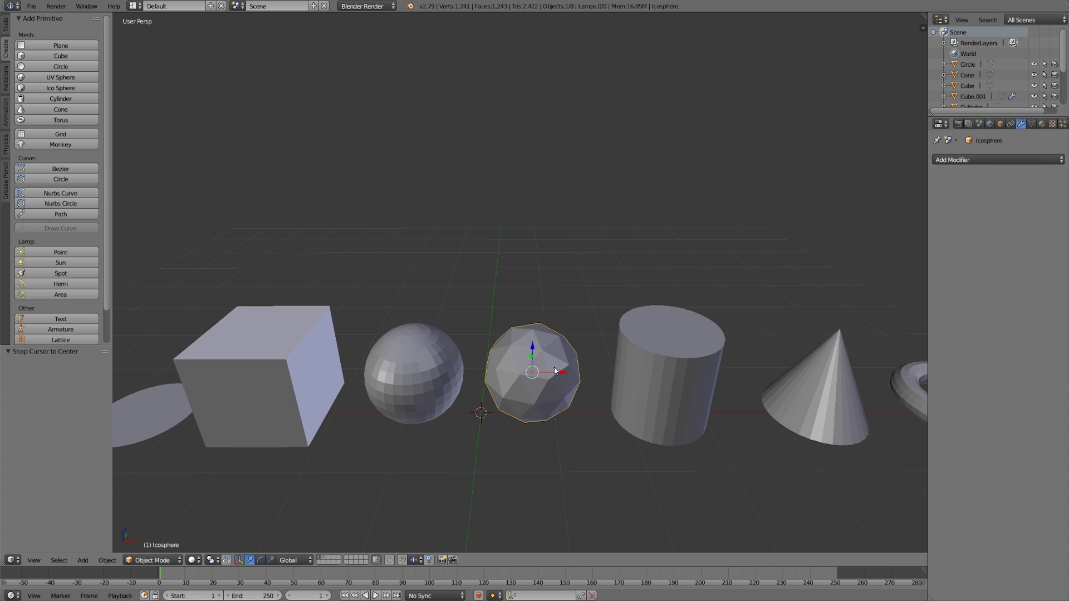
pyautogui.click(326, 560)
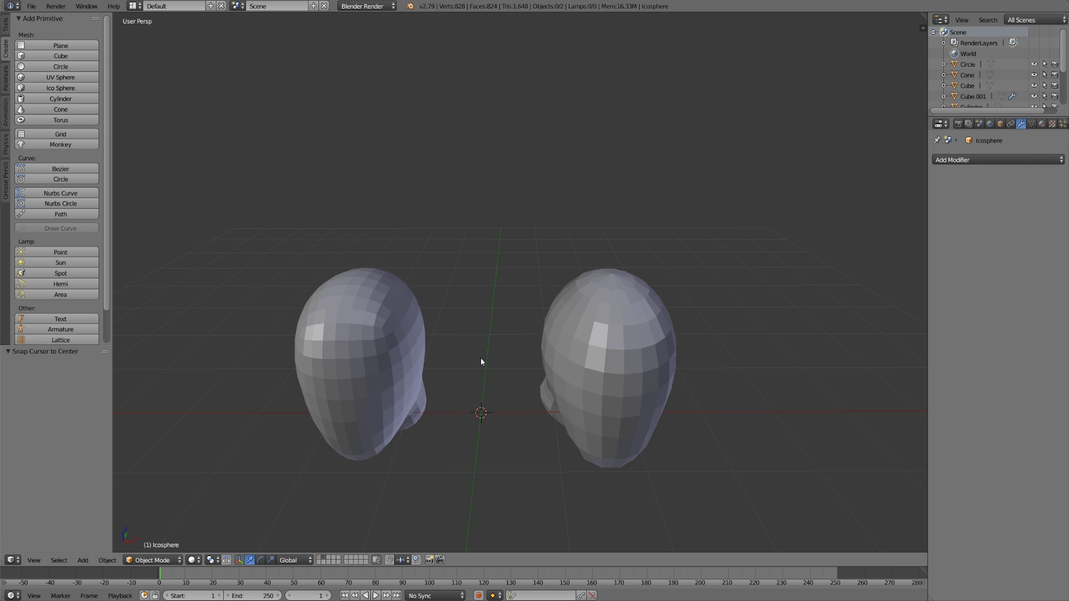
# Orbit around the two head meshes from above, front and side, then switch to an empty layer.
pyautogui.scroll(-1, 481, 360)
pyautogui.moveTo(480, 359); pyautogui.dragTo(482, 329, button='middle')
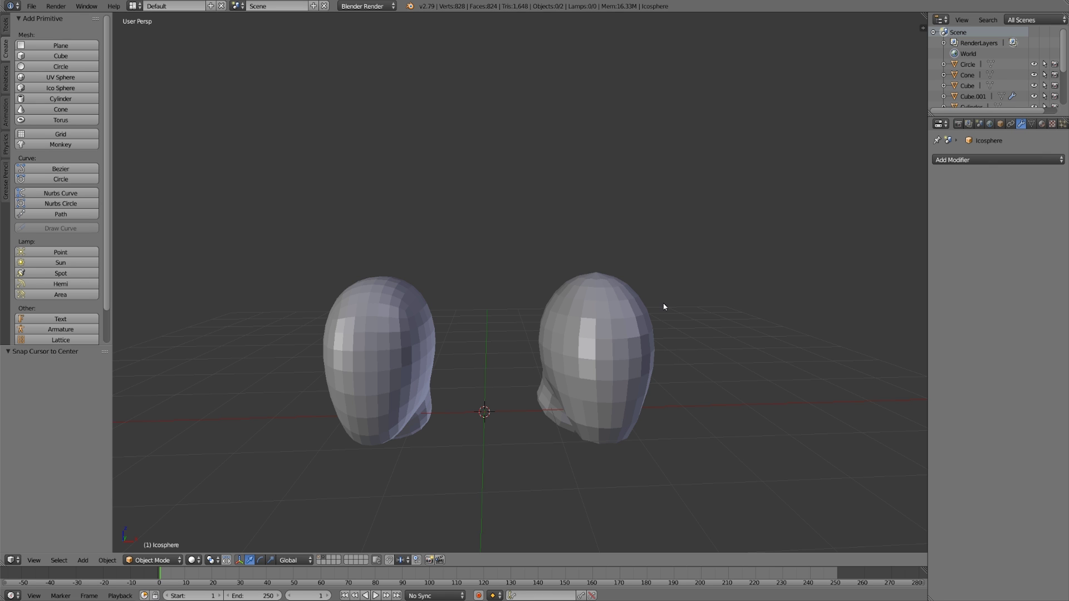
pyautogui.moveTo(664, 306); pyautogui.dragTo(639, 320, button='middle')
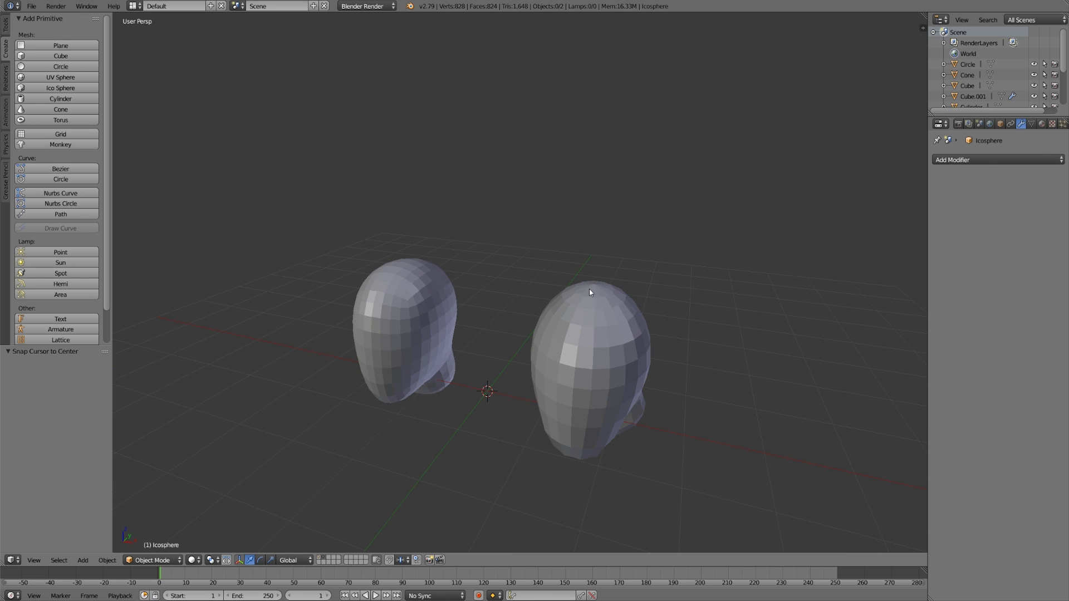
pyautogui.moveTo(656, 329); pyautogui.dragTo(622, 300, button='middle')
pyautogui.moveTo(506, 411); pyautogui.dragTo(585, 424, button='middle')
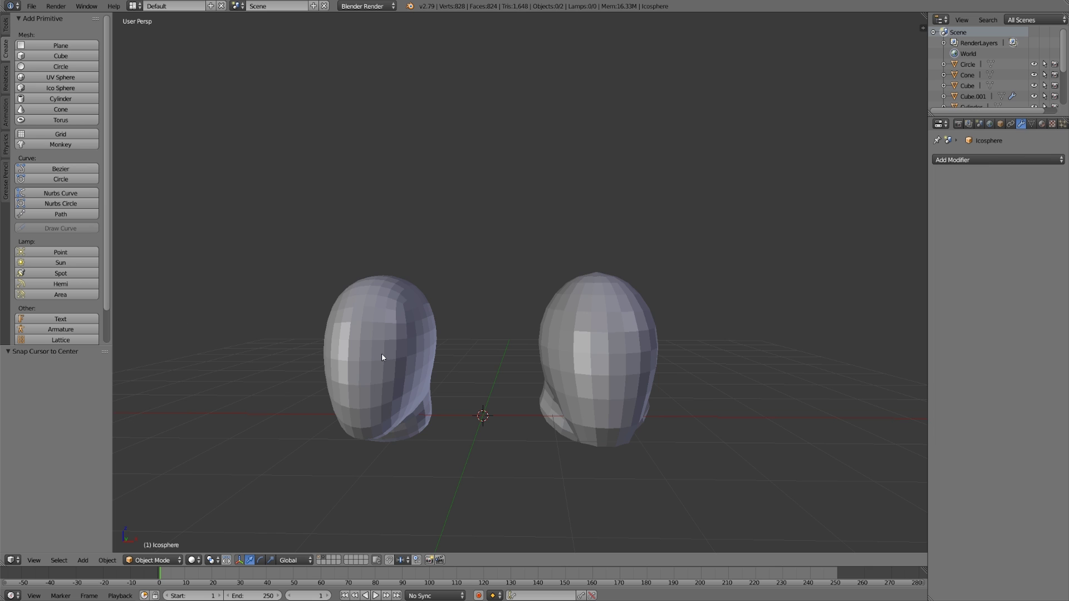
pyautogui.moveTo(382, 357); pyautogui.dragTo(430, 370, button='middle')
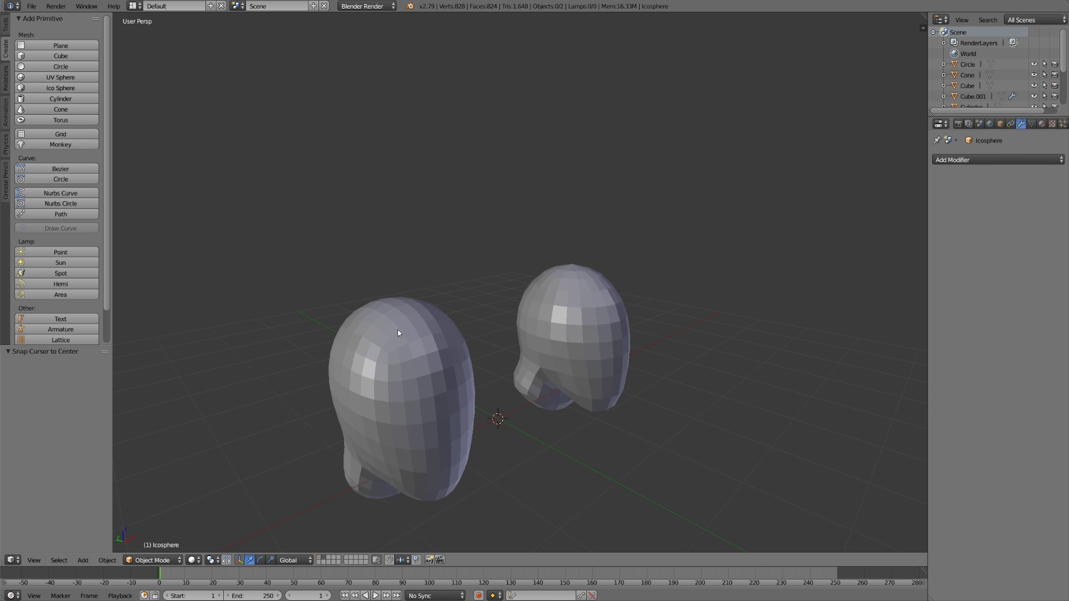
pyautogui.moveTo(422, 433); pyautogui.dragTo(456, 424, button='middle')
pyautogui.moveTo(455, 483); pyautogui.dragTo(465, 460, button='middle')
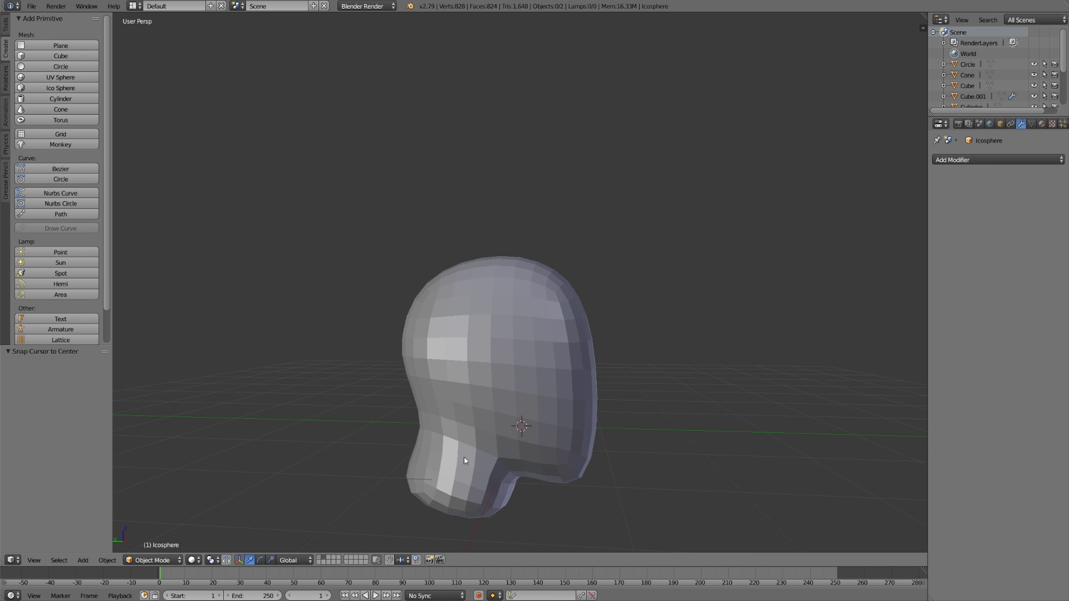
pyautogui.moveTo(569, 425); pyautogui.dragTo(517, 445, button='middle')
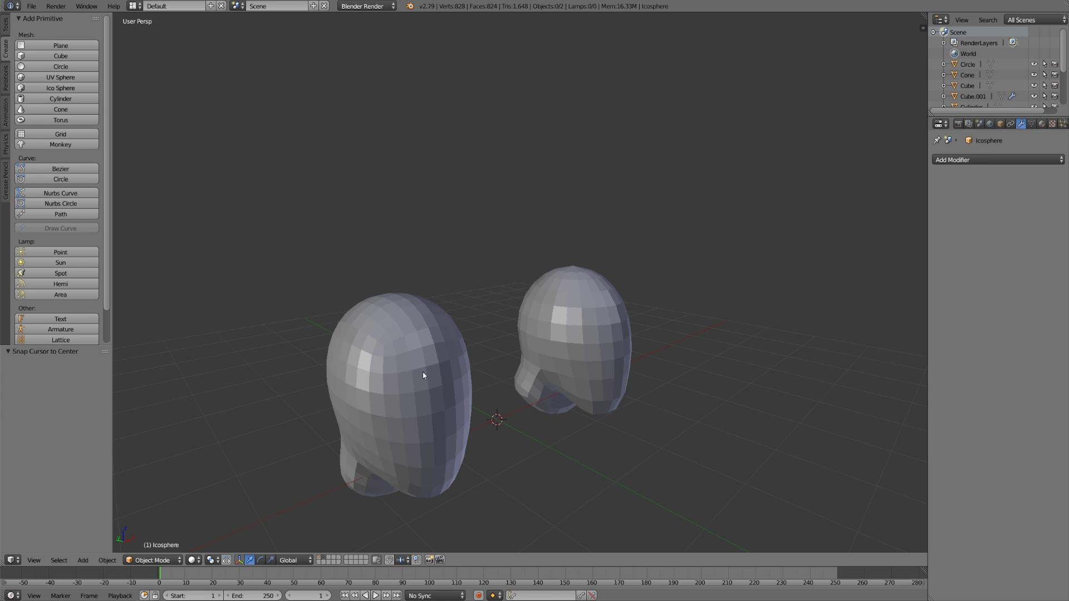
pyautogui.click(329, 559)
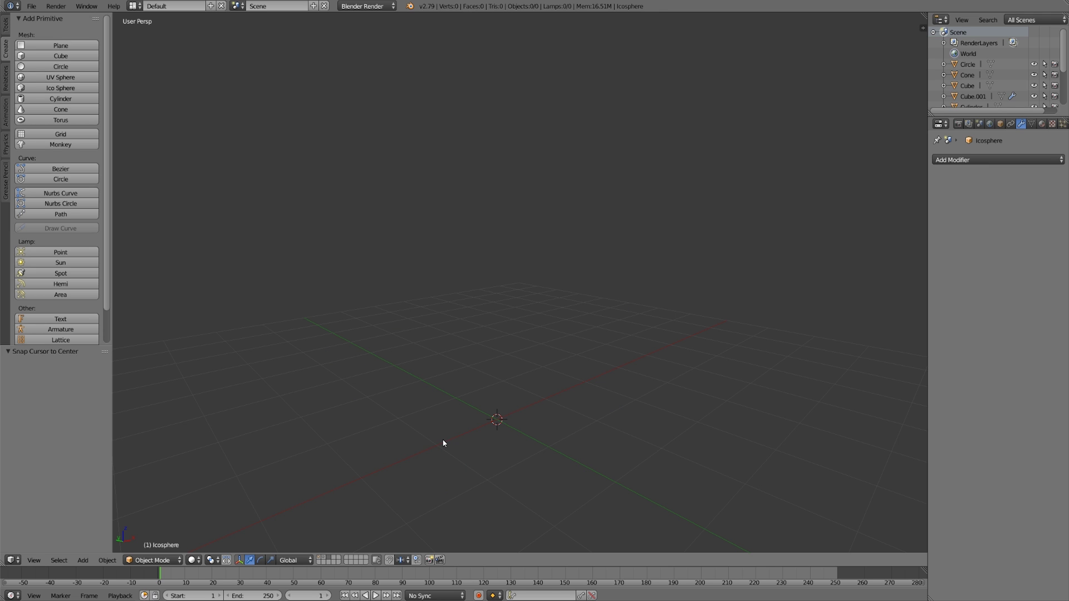
# Add a Mesh > UV Sphere at the origin and float its Add UV Sphere panel over the view.
pyautogui.hotkey('shift', 'a')
pyautogui.moveTo(440, 438)
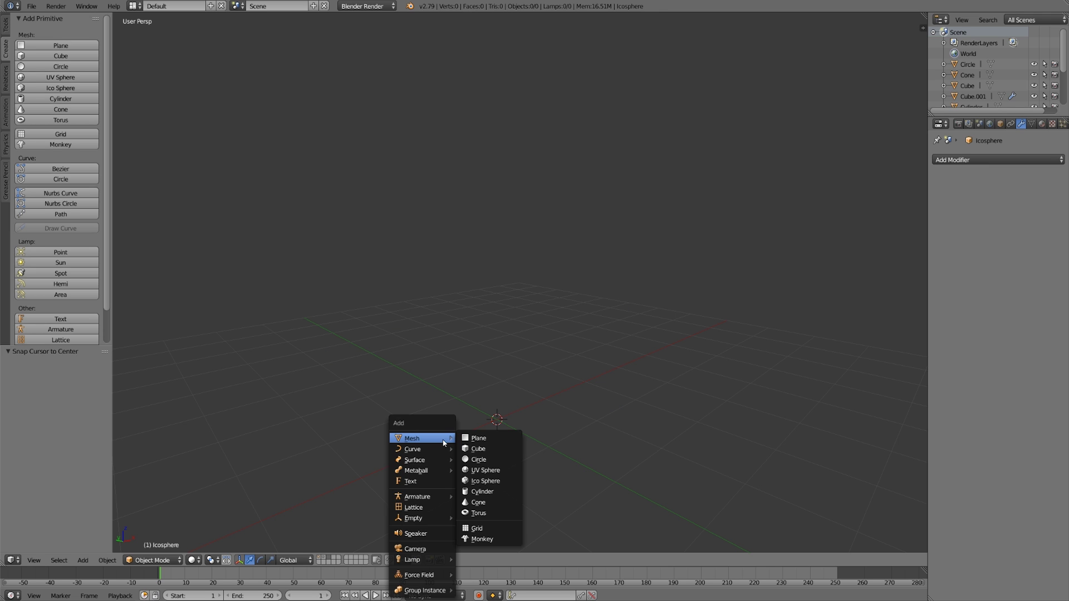
pyautogui.click(478, 470)
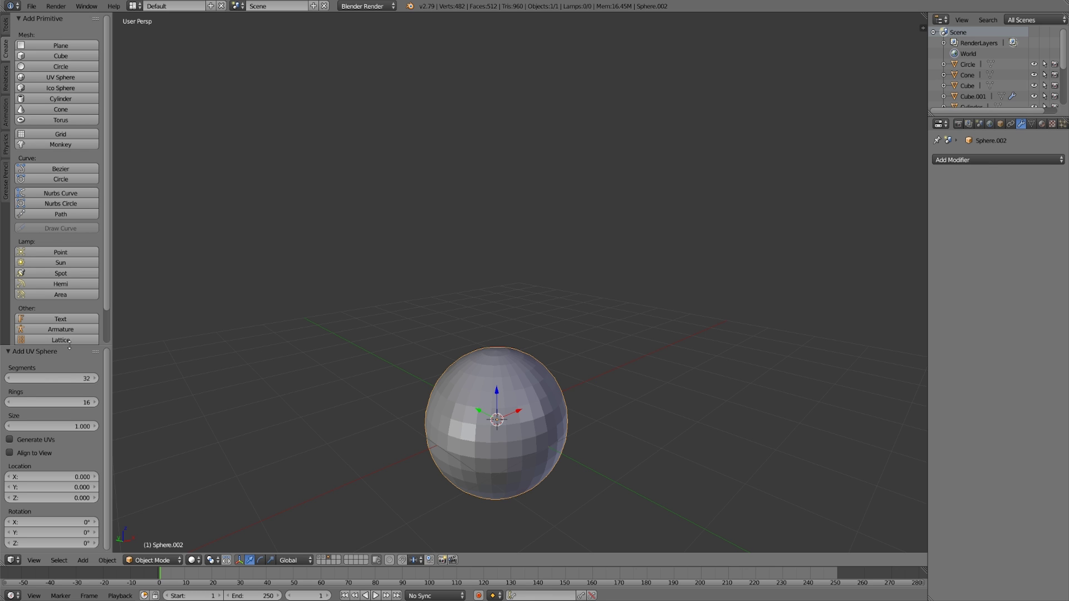
pyautogui.moveTo(69, 347); pyautogui.dragTo(89, 544)
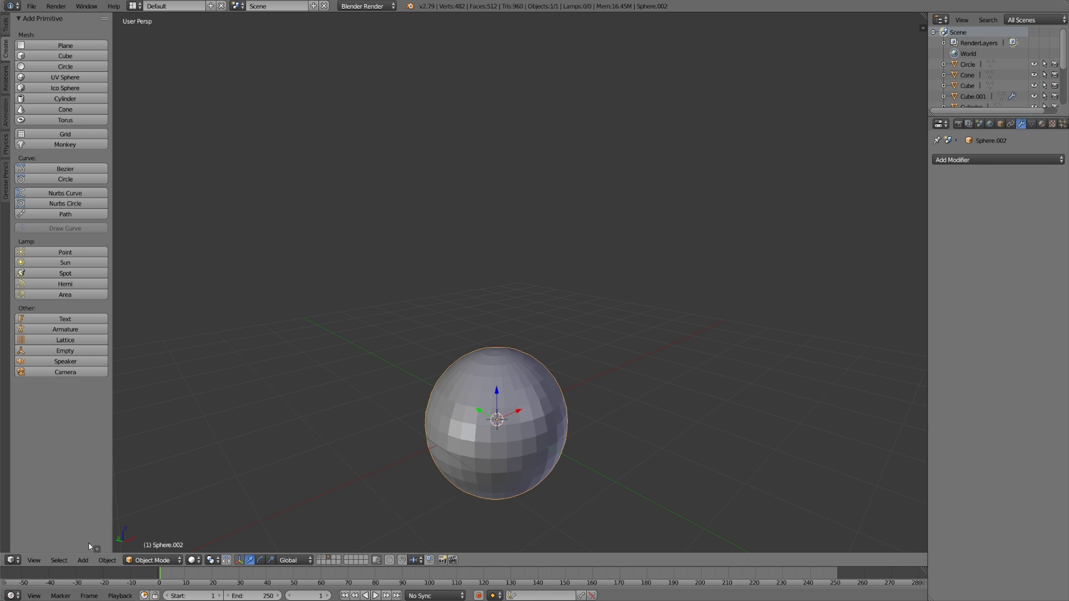
pyautogui.click(98, 549)
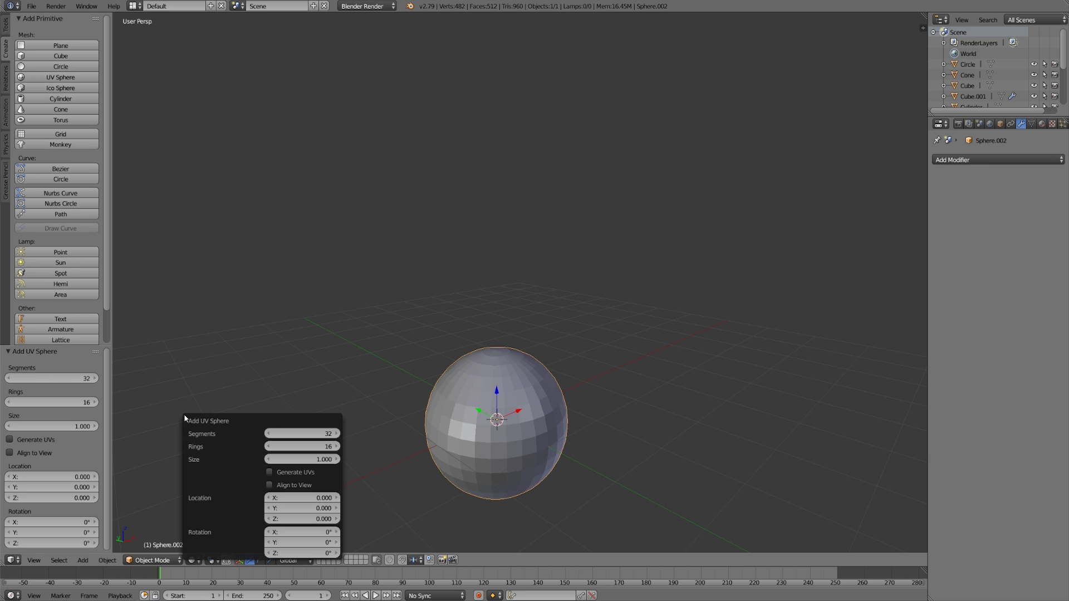
pyautogui.moveTo(214, 422); pyautogui.dragTo(217, 244)
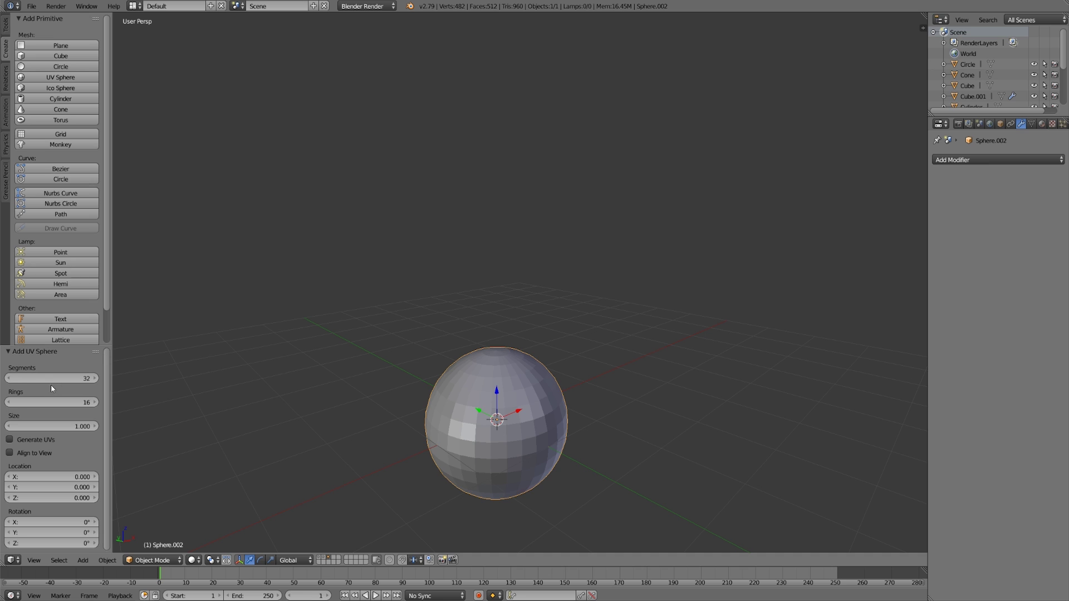
# Give the UV sphere 16 segments, 12 rings, size 1.090 and Generate UVs enabled.
pyautogui.click(17, 378)
pyautogui.write('16')
pyautogui.press('Return')
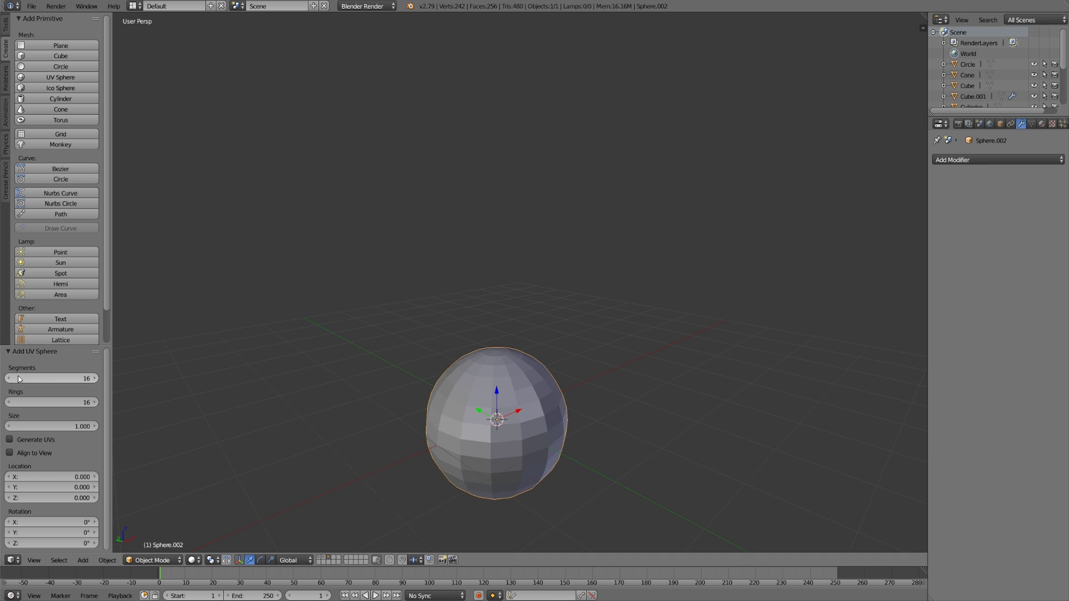
pyautogui.click(19, 402)
pyautogui.write('12')
pyautogui.press('Return')
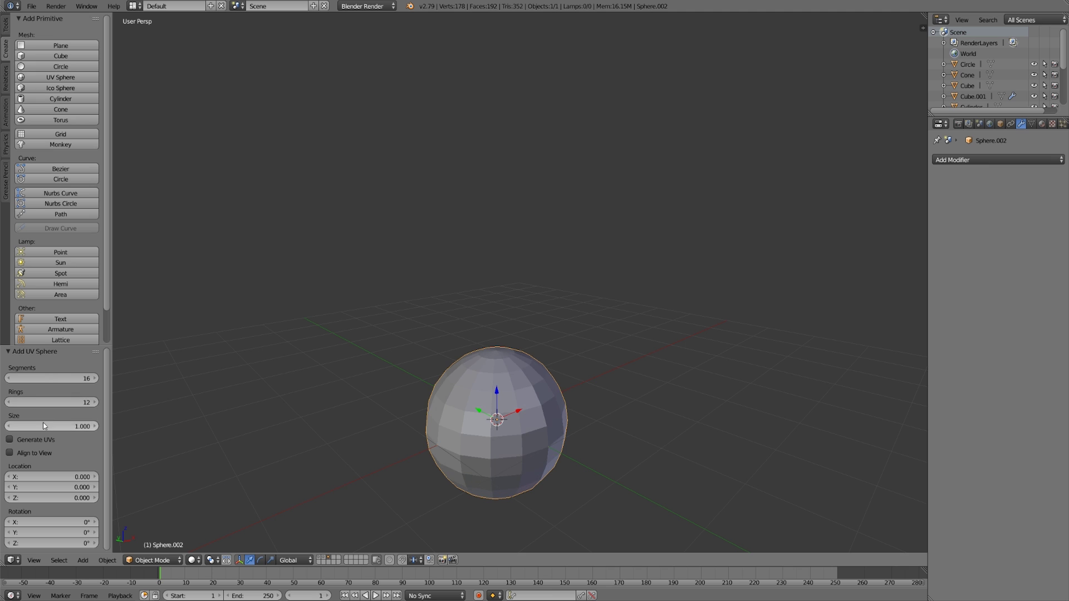
pyautogui.moveTo(44, 426)
pyautogui.mouseDown()
pyautogui.moveTo(72, 431)
pyautogui.moveTo(58, 427)
pyautogui.mouseUp()
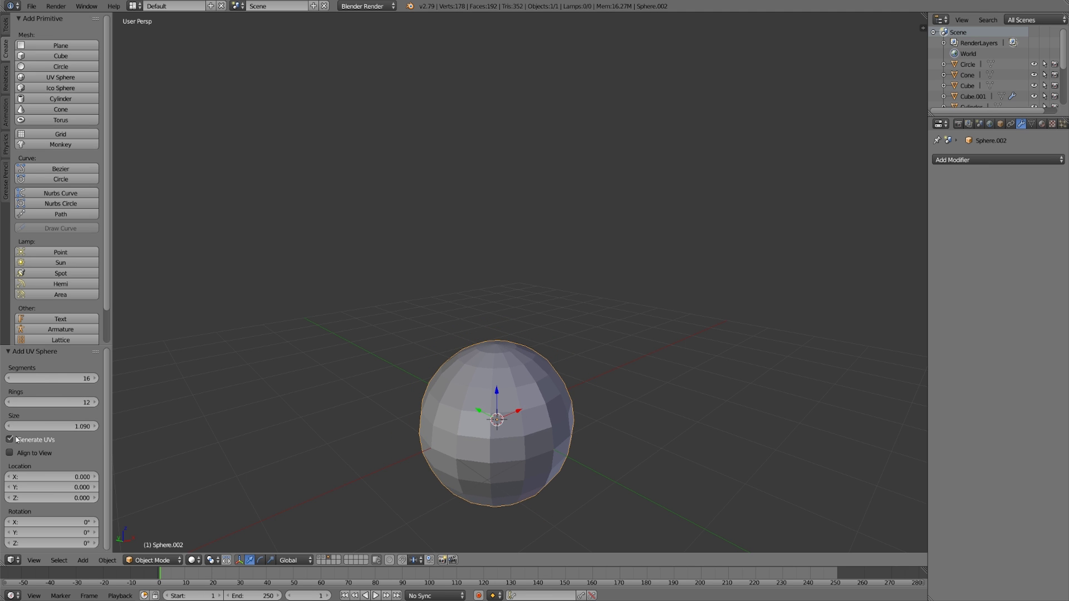
pyautogui.click(17, 441)
pyautogui.click(19, 454)
pyautogui.click(19, 453)
# In top view, bump the sphere's segments from 16 to 17, then orbit back to perspective.
pyautogui.press('KP_7')
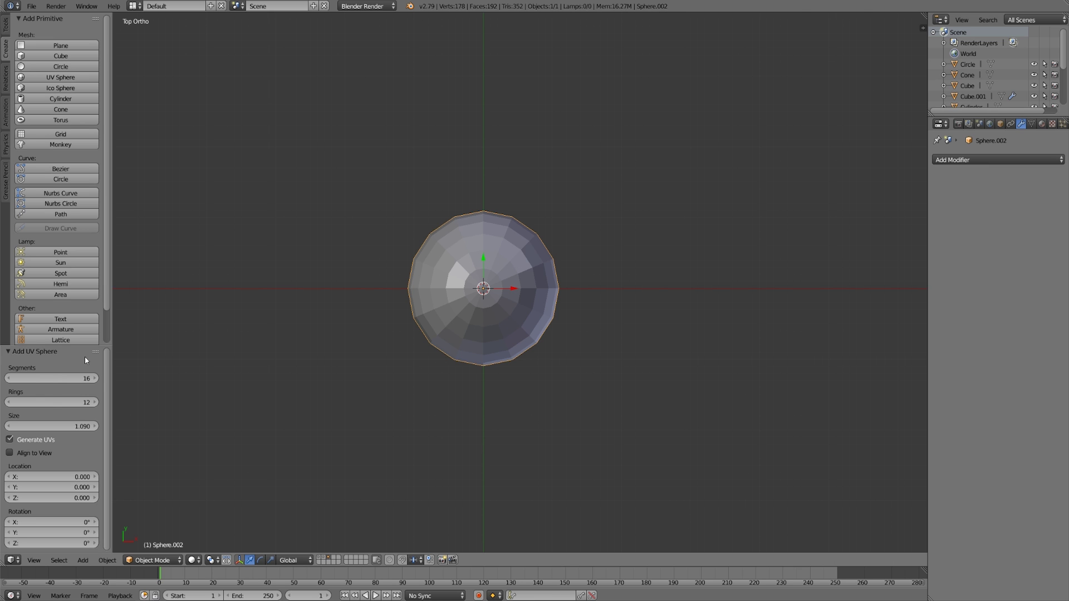
pyautogui.click(98, 379)
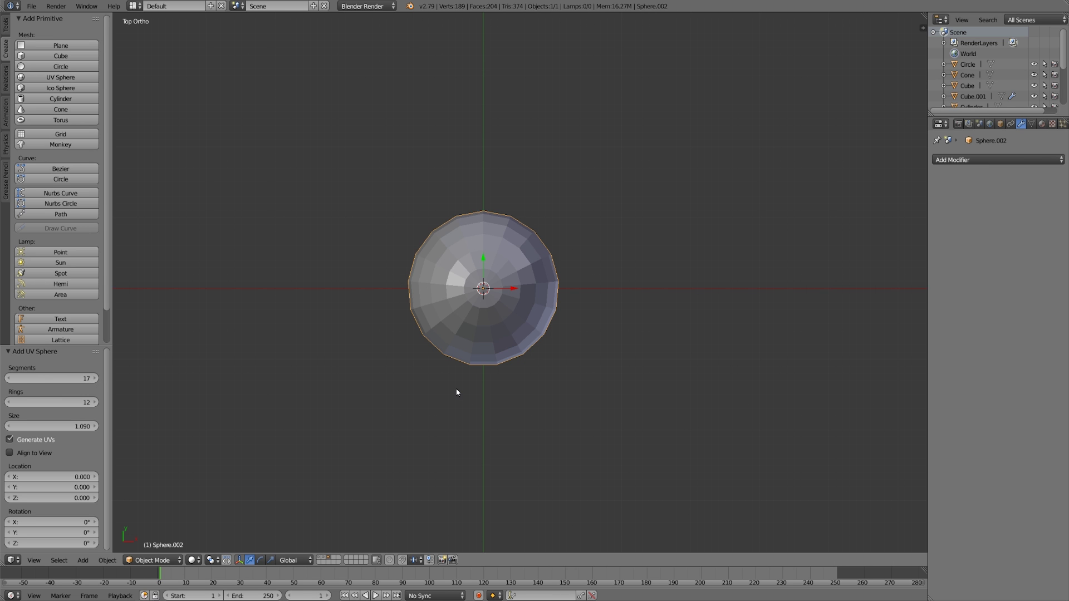
pyautogui.moveTo(457, 393); pyautogui.dragTo(485, 320, button='middle')
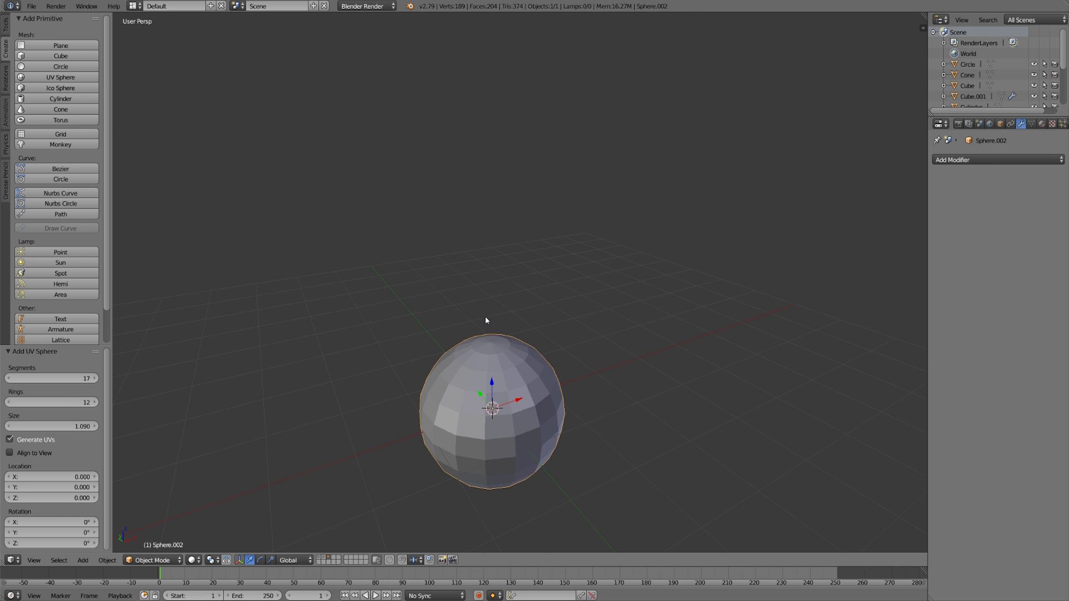